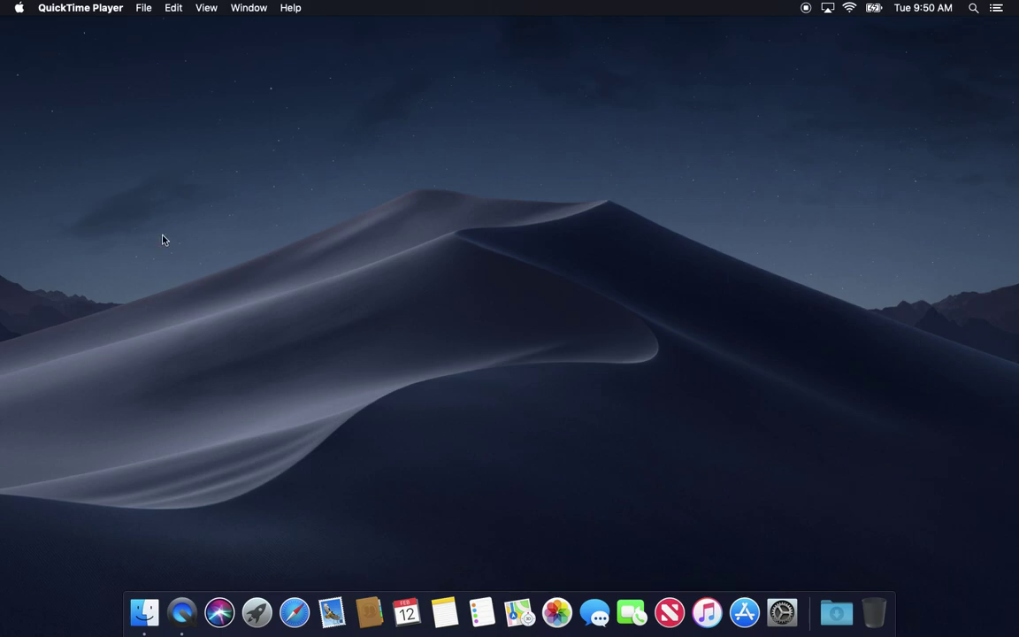
Launch Safari from the Dock and load the Apple favorite from the Favorites page.
{"action": "left_click", "coordinate": [297, 614]}
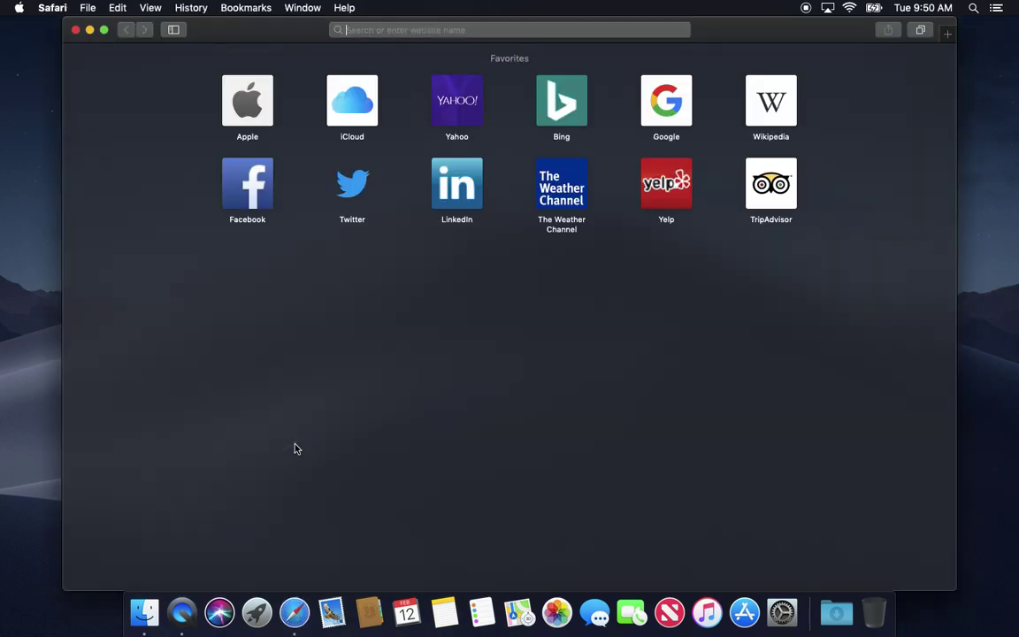
{"action": "left_click", "coordinate": [193, 10]}
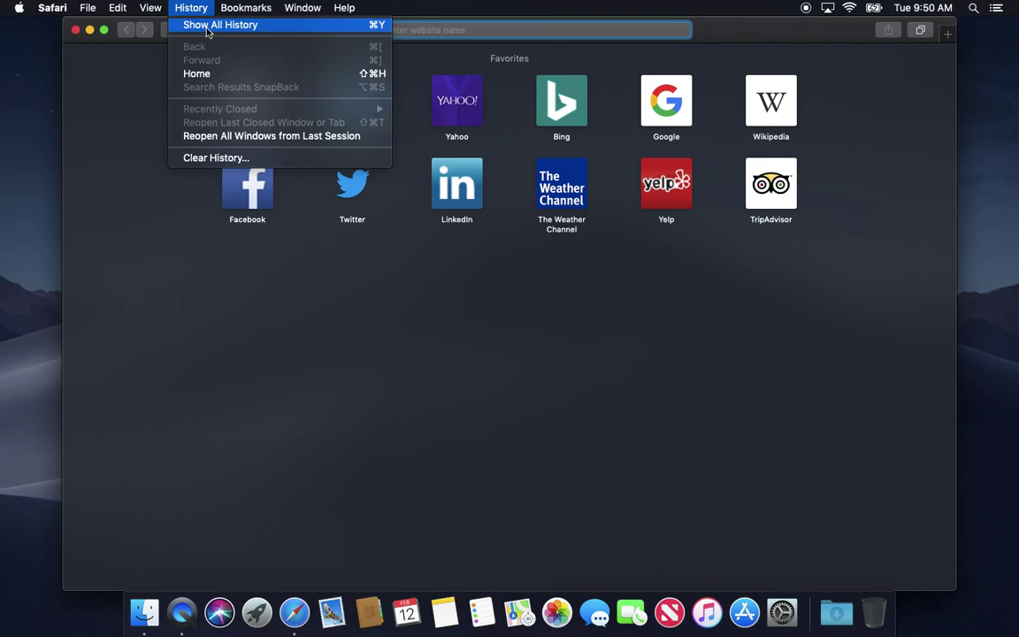
{"action": "left_click", "coordinate": [124, 66]}
Visit apple.com's iPhone, Watch, TV and Music sections, then show all history.
{"action": "left_click", "coordinate": [246, 110]}
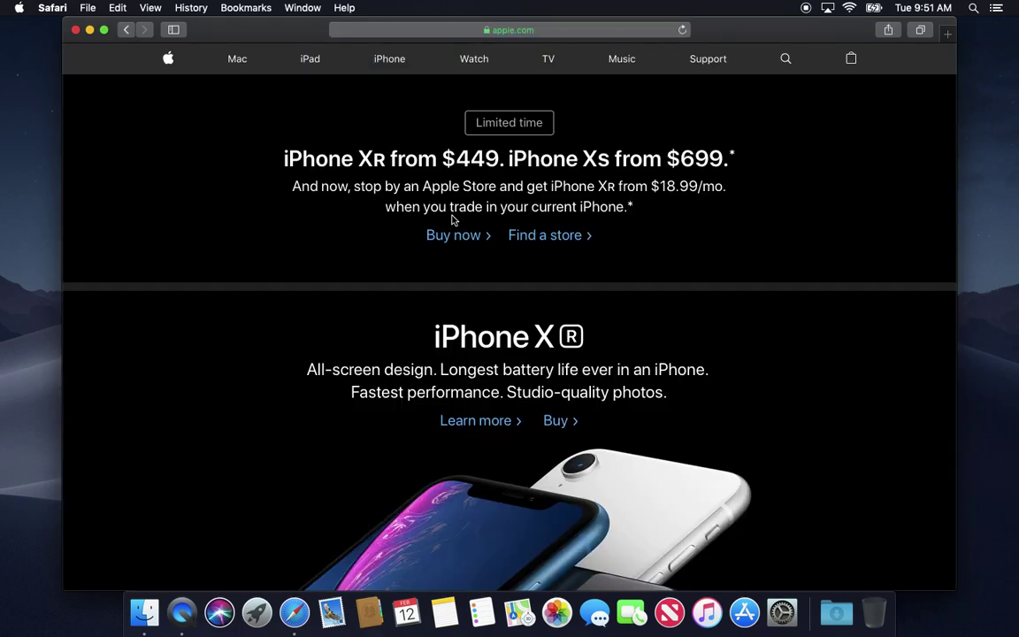
{"action": "left_click", "coordinate": [405, 62]}
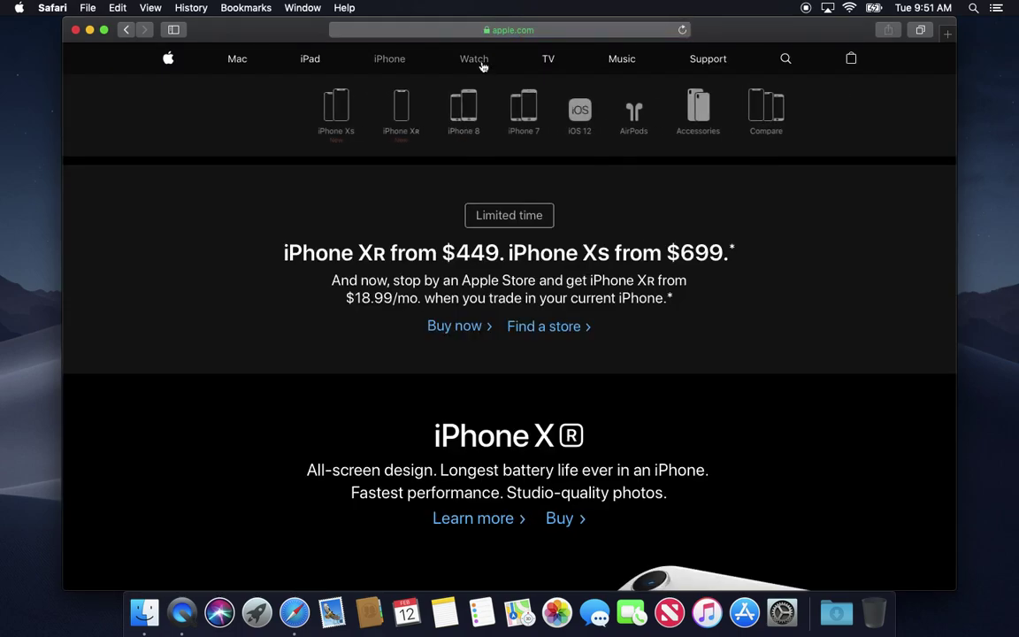
{"action": "left_click", "coordinate": [481, 62]}
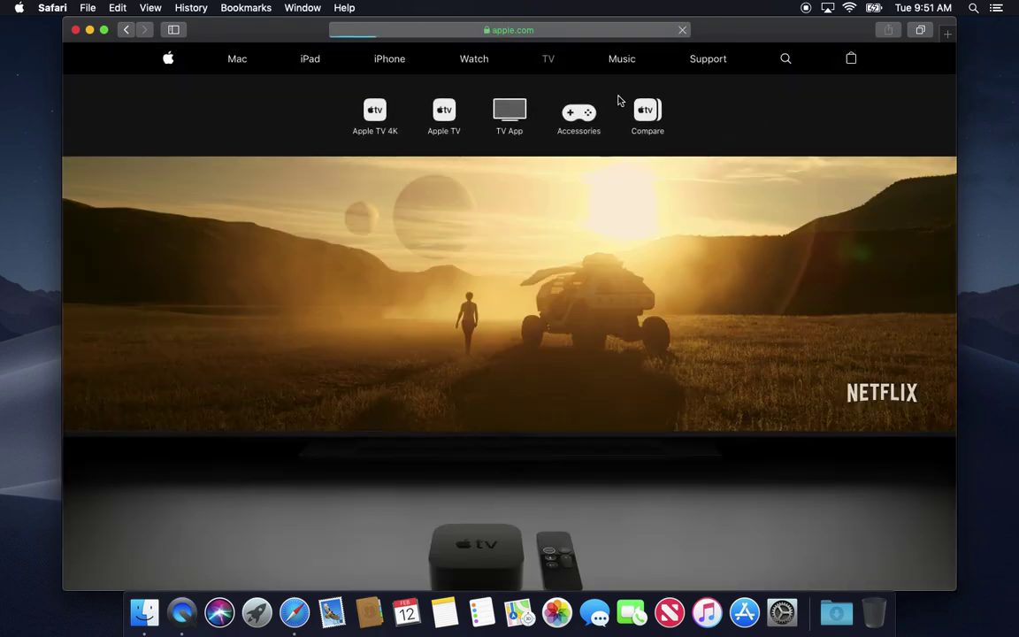
{"action": "left_click", "coordinate": [621, 59]}
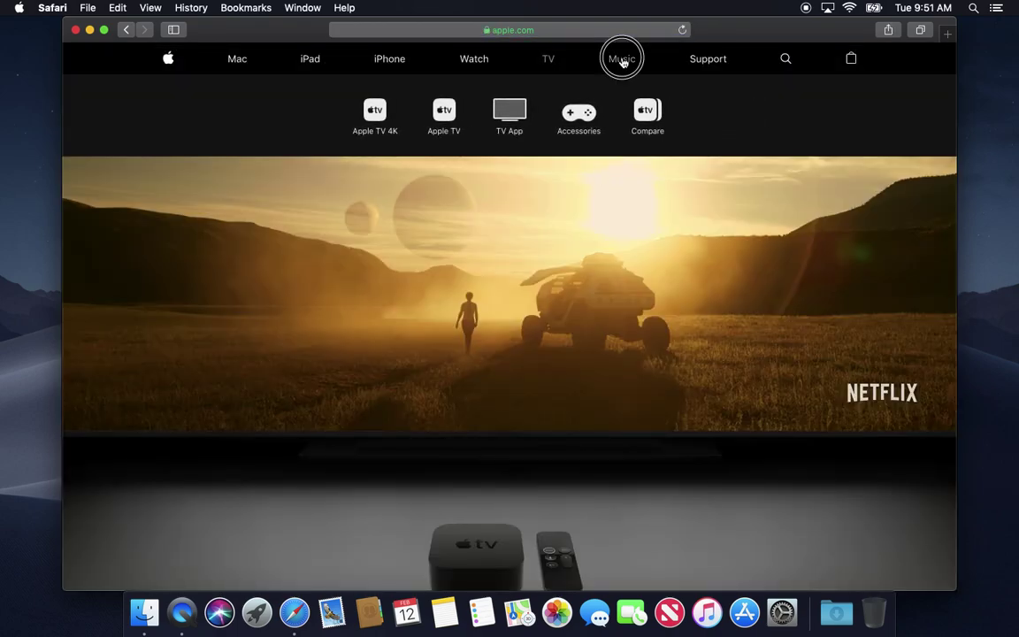
{"action": "left_click", "coordinate": [191, 8]}
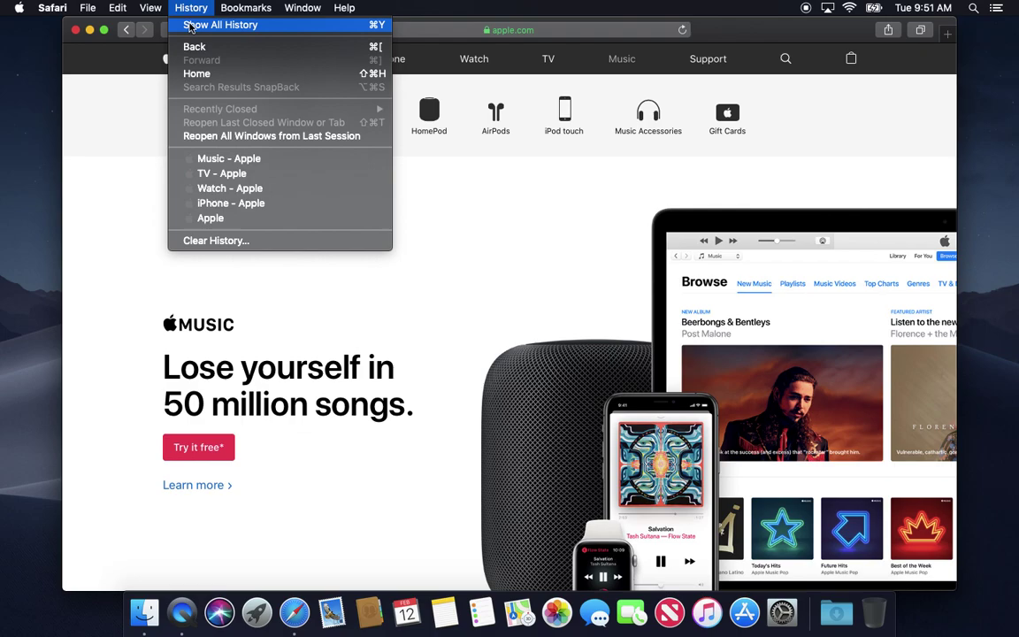
{"action": "left_click", "coordinate": [190, 25]}
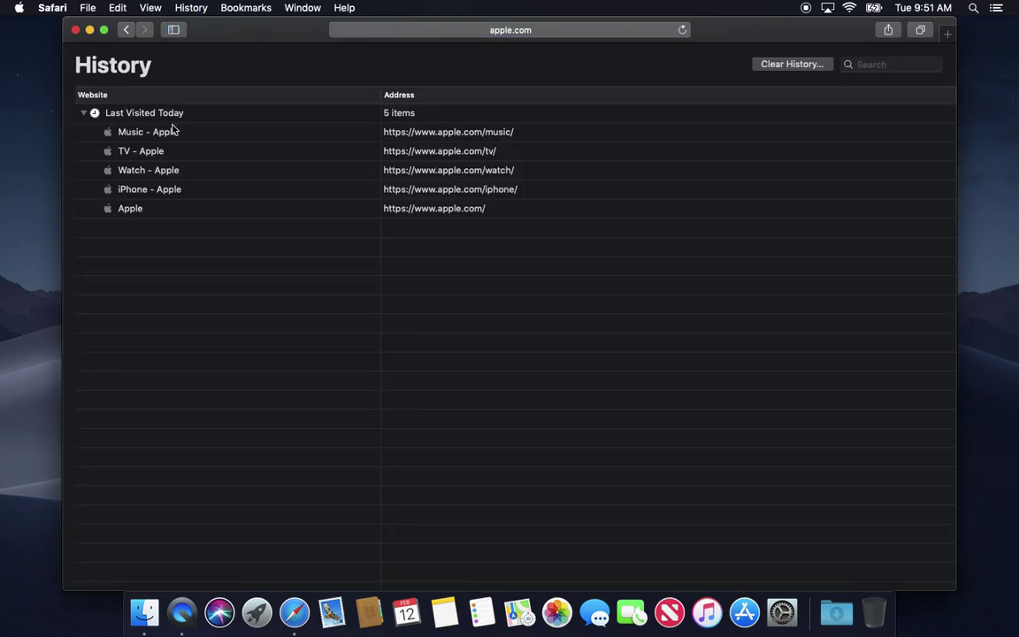
Delete the 'iPhone - Apple' history entry, then bring up Clear History set to the last hour.
{"action": "left_click", "coordinate": [167, 189]}
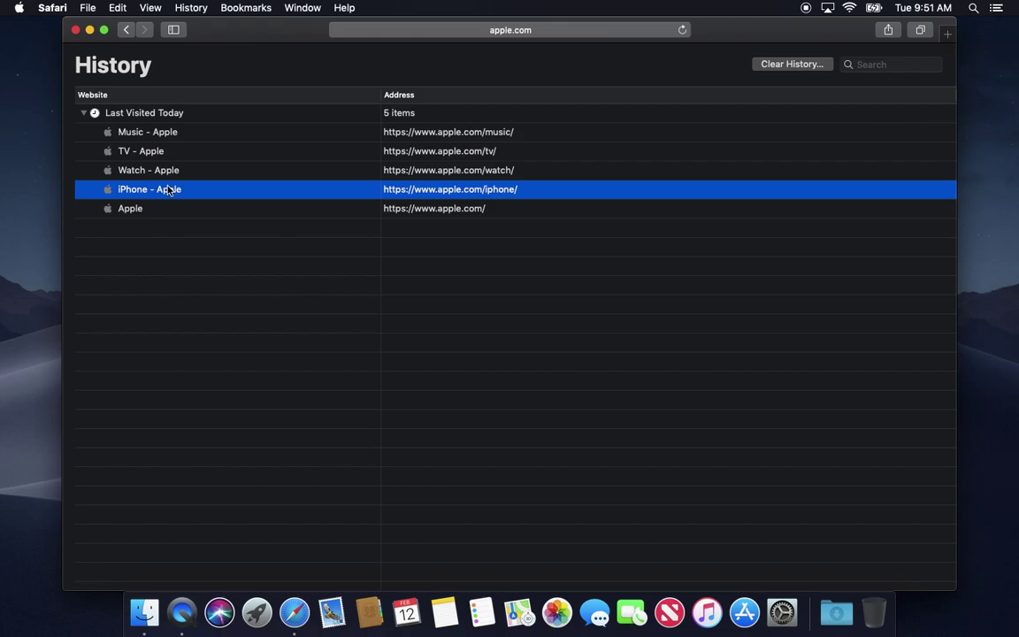
{"action": "key", "text": "Delete"}
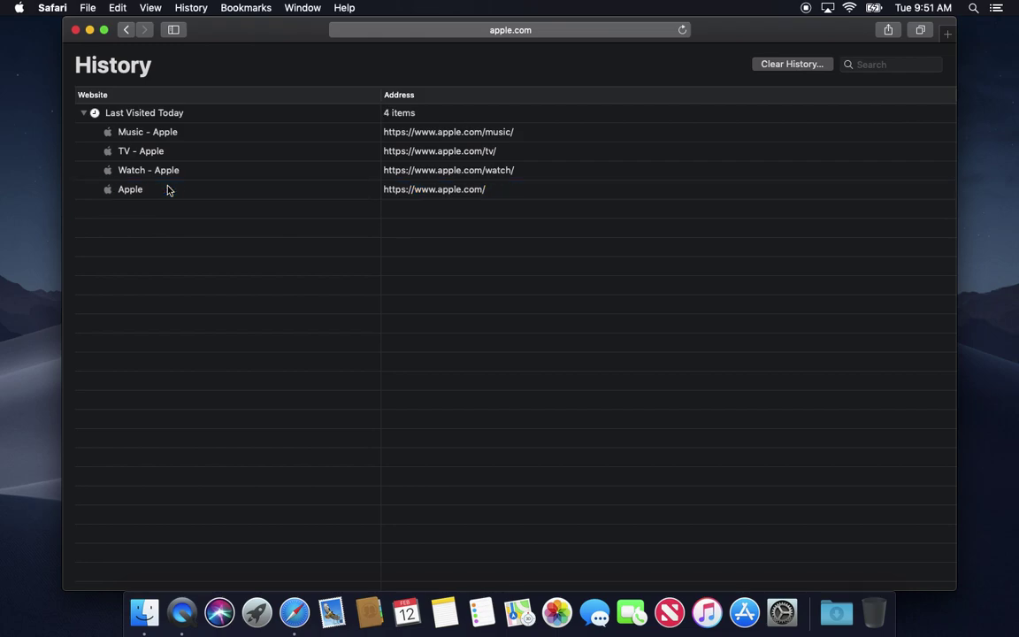
{"action": "left_click", "coordinate": [160, 151]}
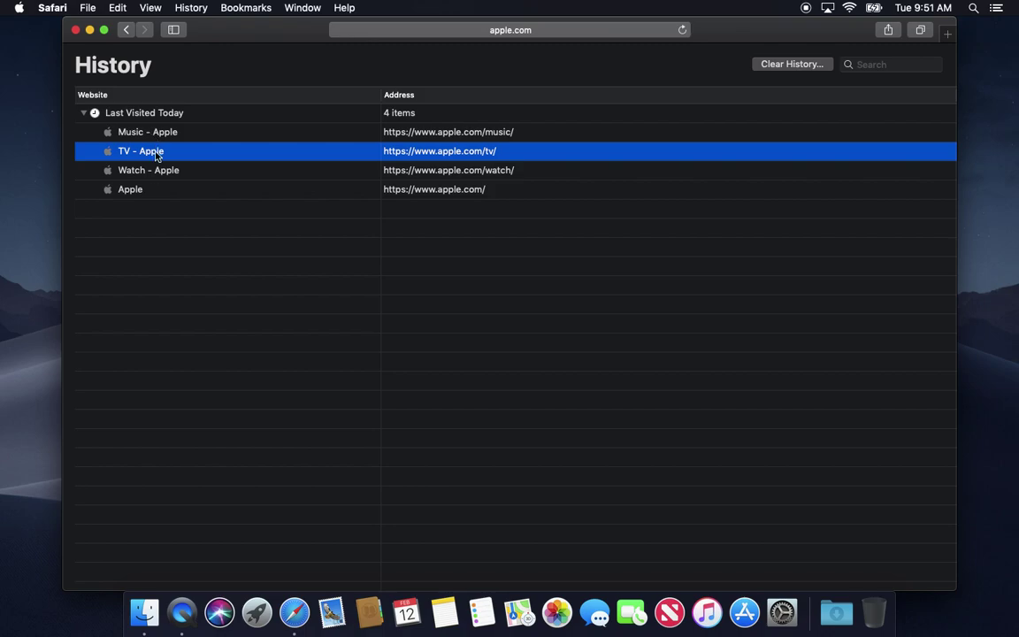
{"action": "left_click", "coordinate": [177, 6]}
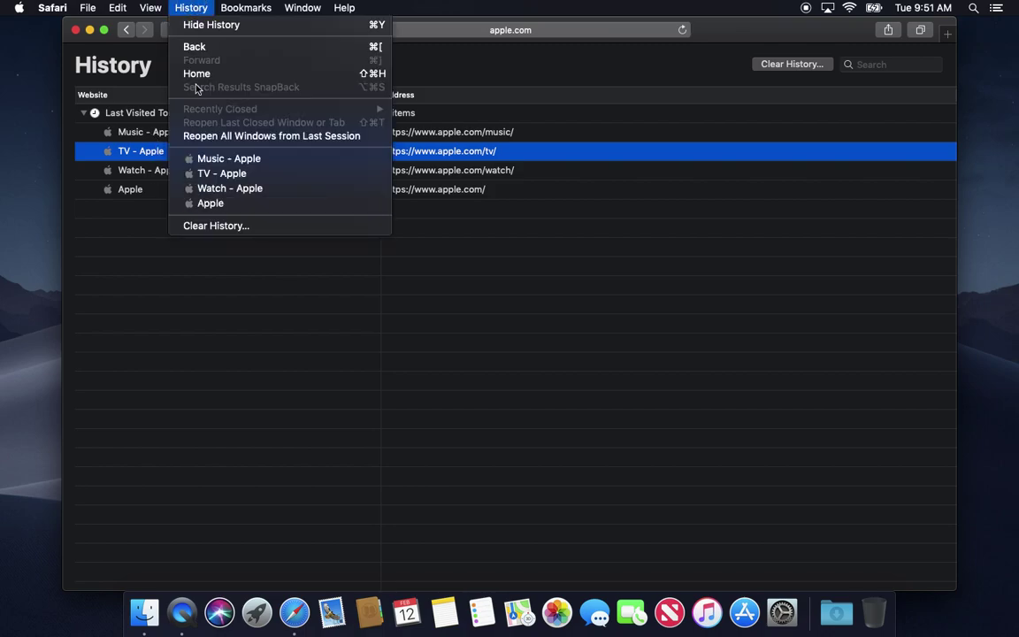
{"action": "left_click", "coordinate": [202, 228]}
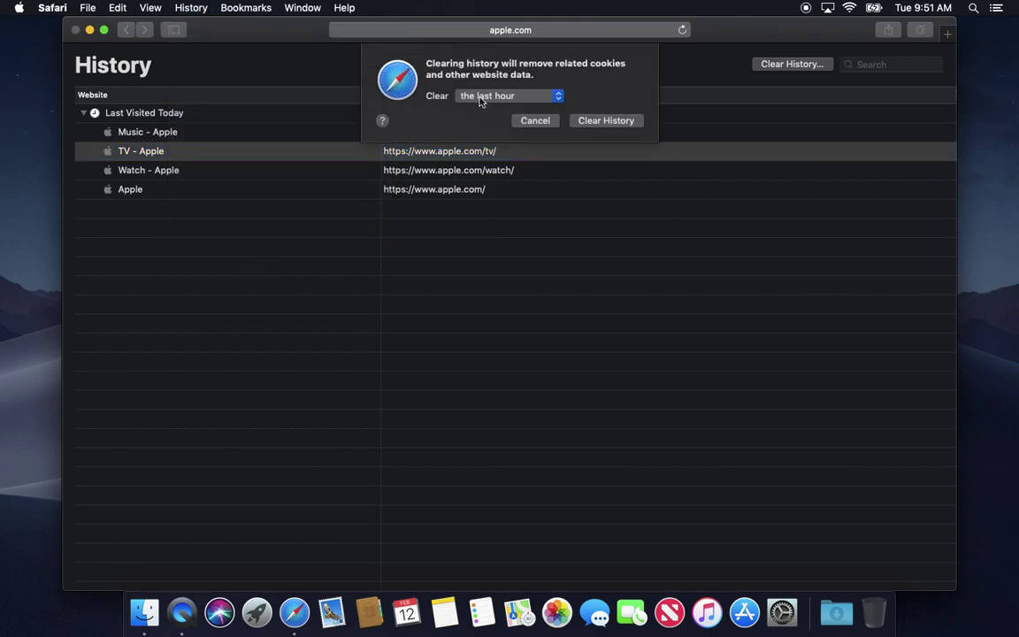
{"action": "left_click", "coordinate": [541, 96]}
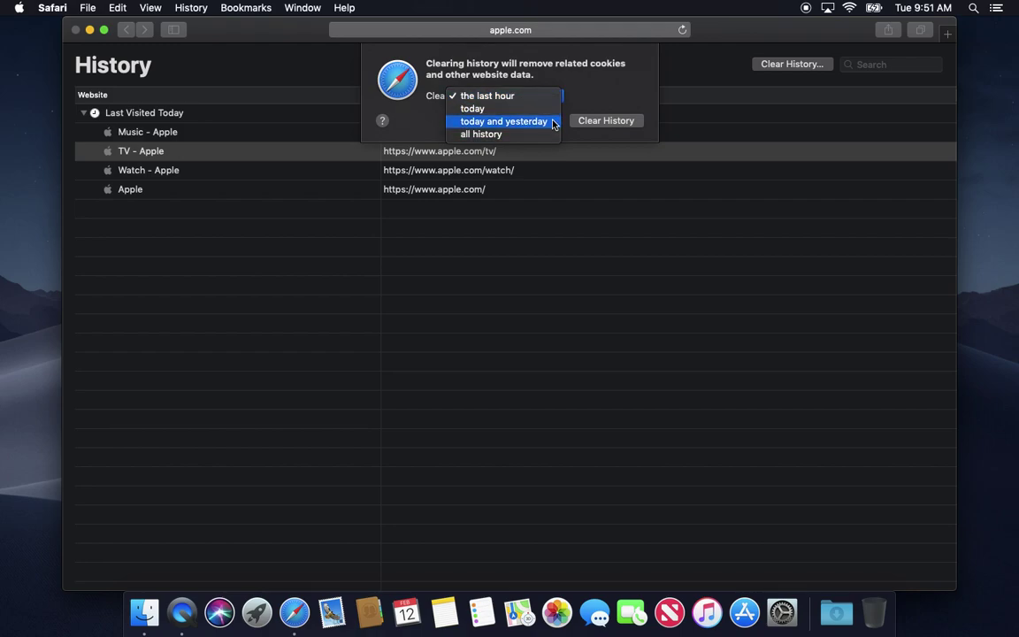
{"action": "left_click", "coordinate": [531, 96]}
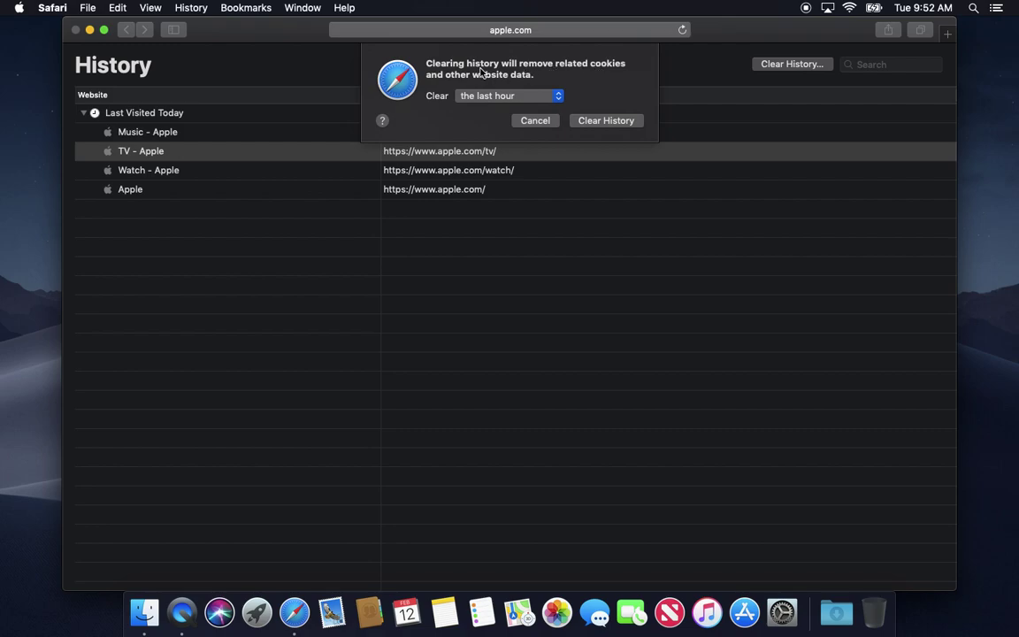
{"action": "left_click", "coordinate": [535, 120]}
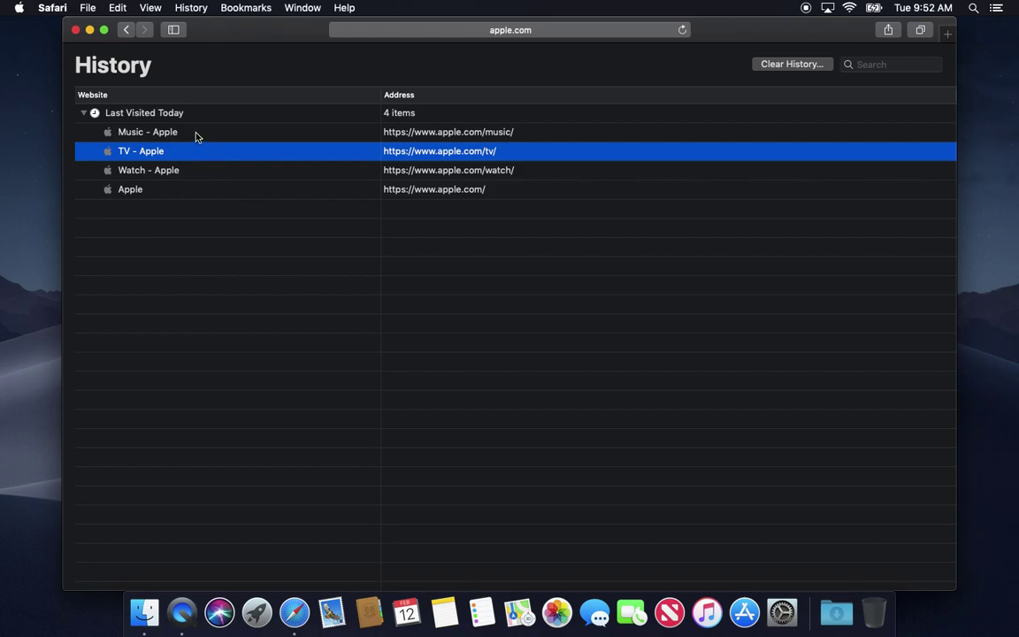
Open Safari Preferences on the Privacy tab.
{"action": "left_click", "coordinate": [53, 9]}
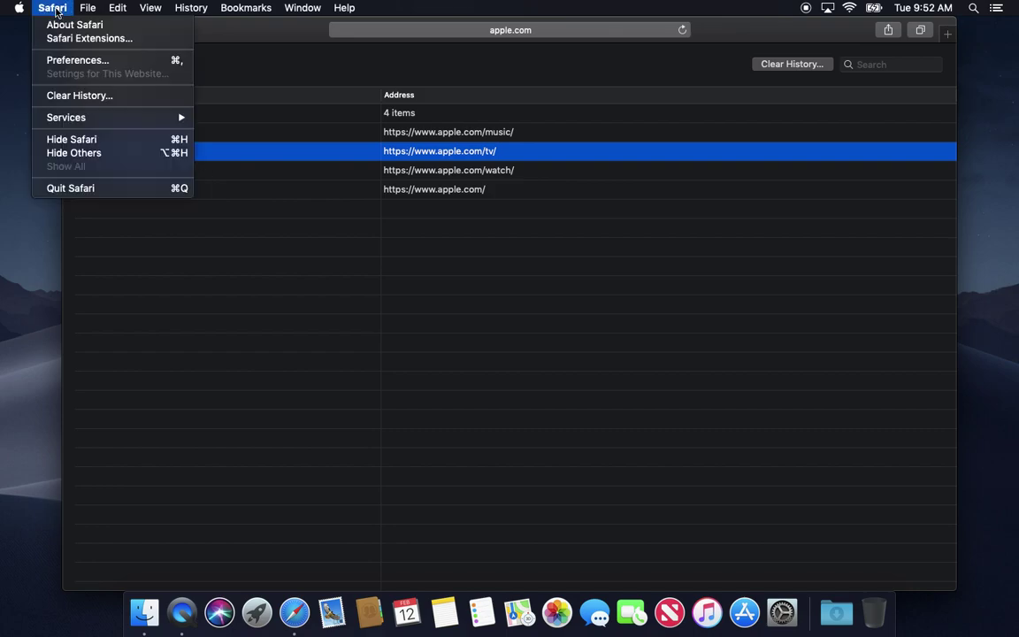
{"action": "left_click", "coordinate": [54, 59]}
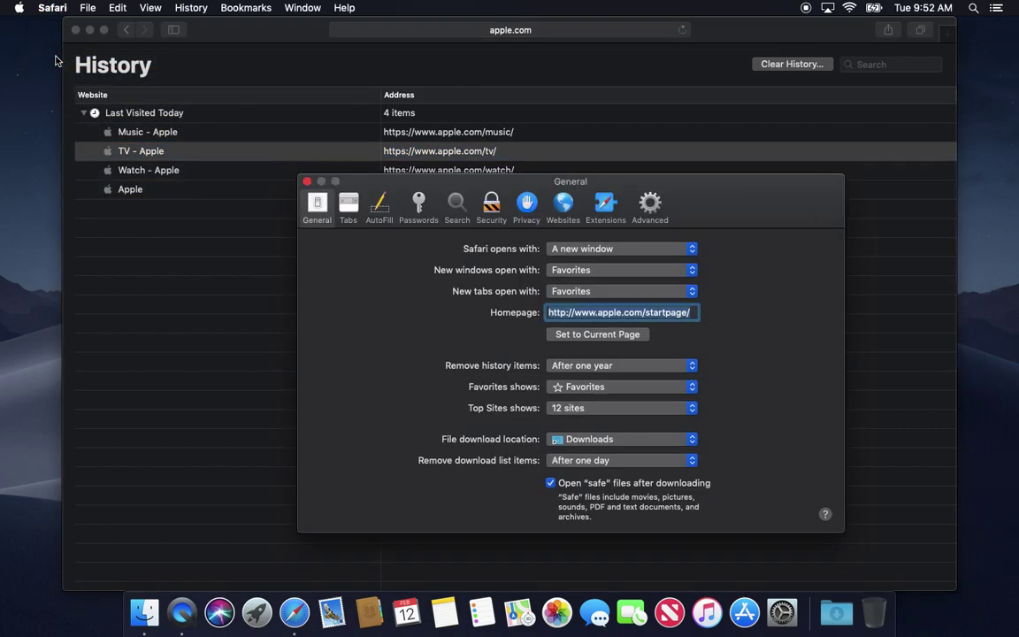
{"action": "left_click", "coordinate": [531, 206]}
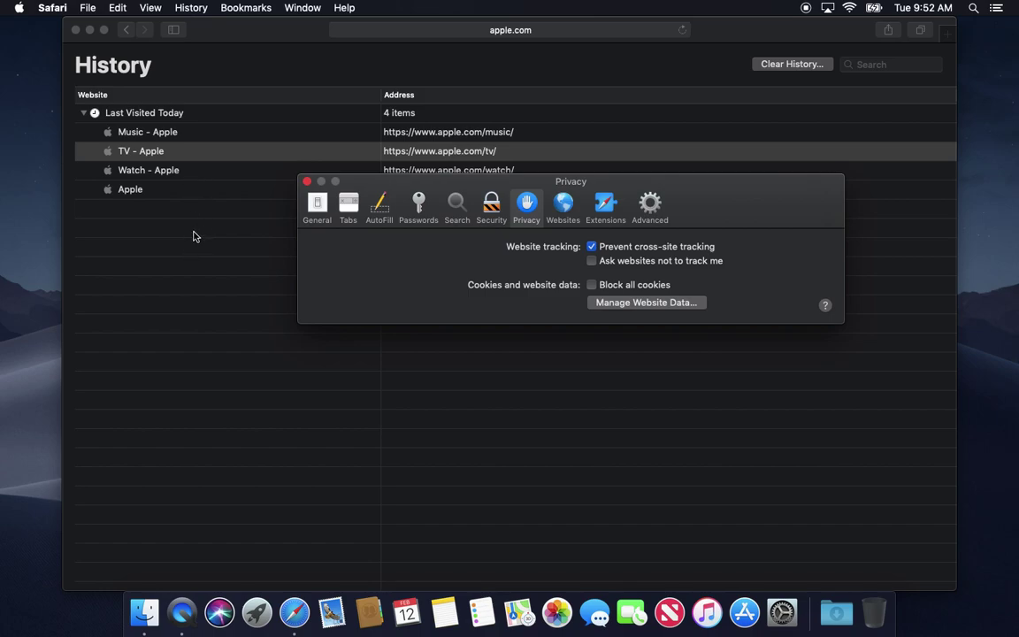
{"action": "left_click", "coordinate": [652, 301]}
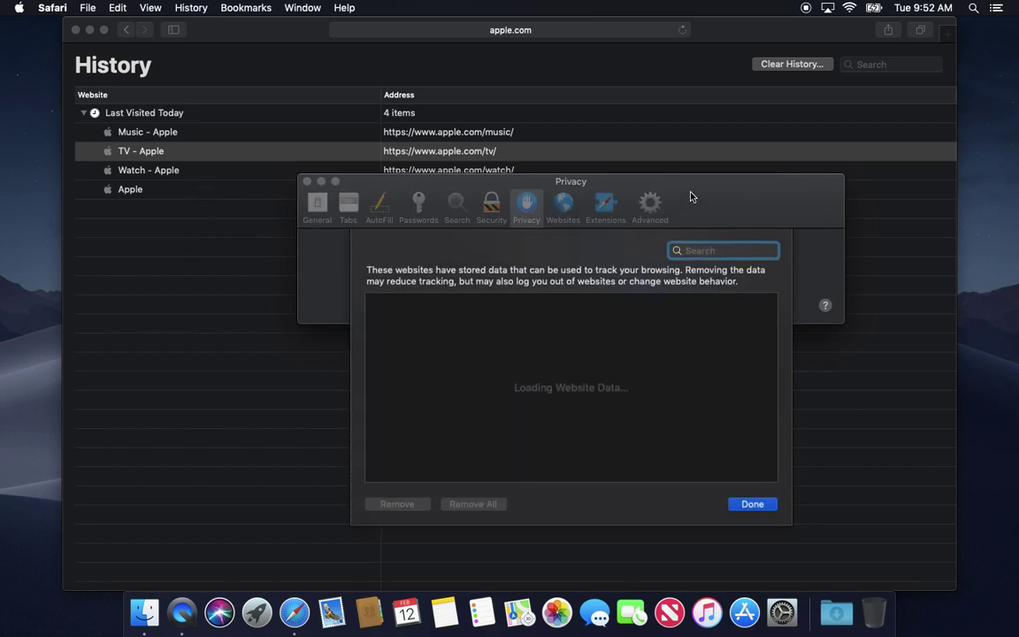
{"action": "left_click_drag", "start_coordinate": [662, 221], "coordinate": [636, 161]}
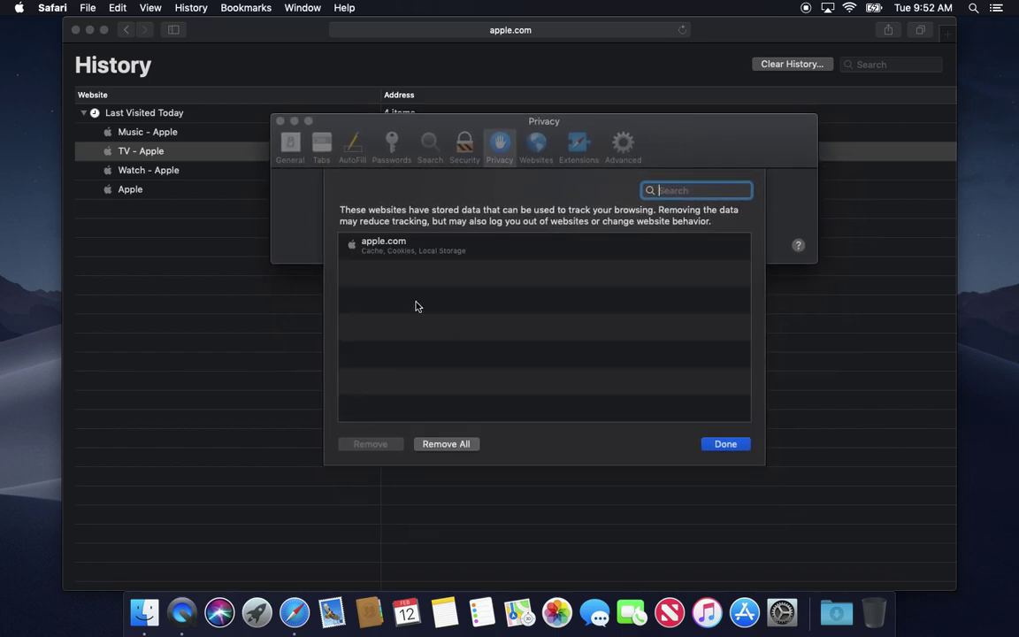
{"action": "left_click", "coordinate": [378, 251]}
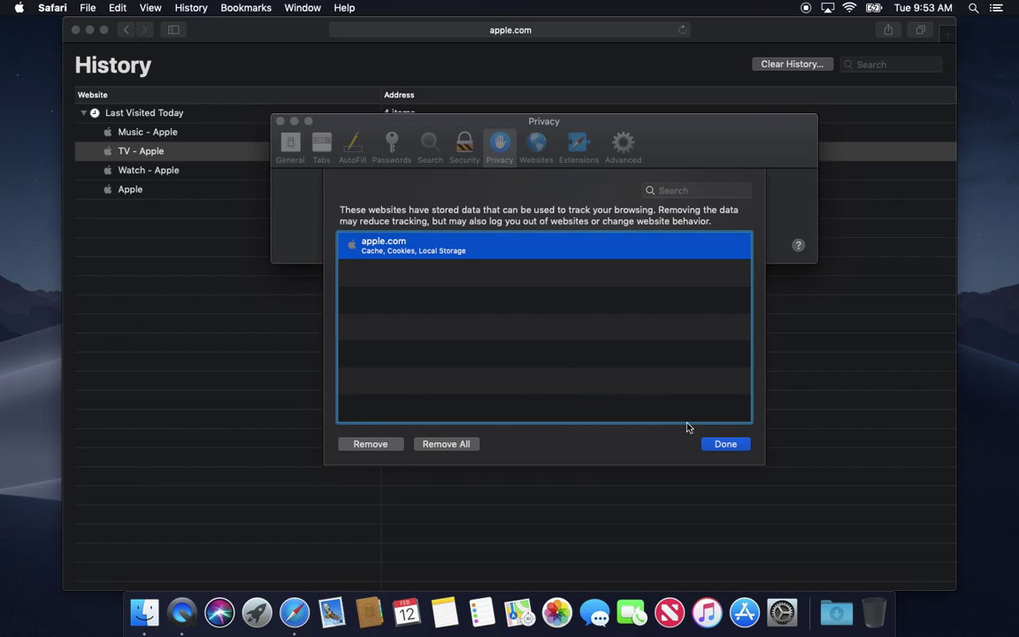
{"action": "left_click", "coordinate": [721, 444]}
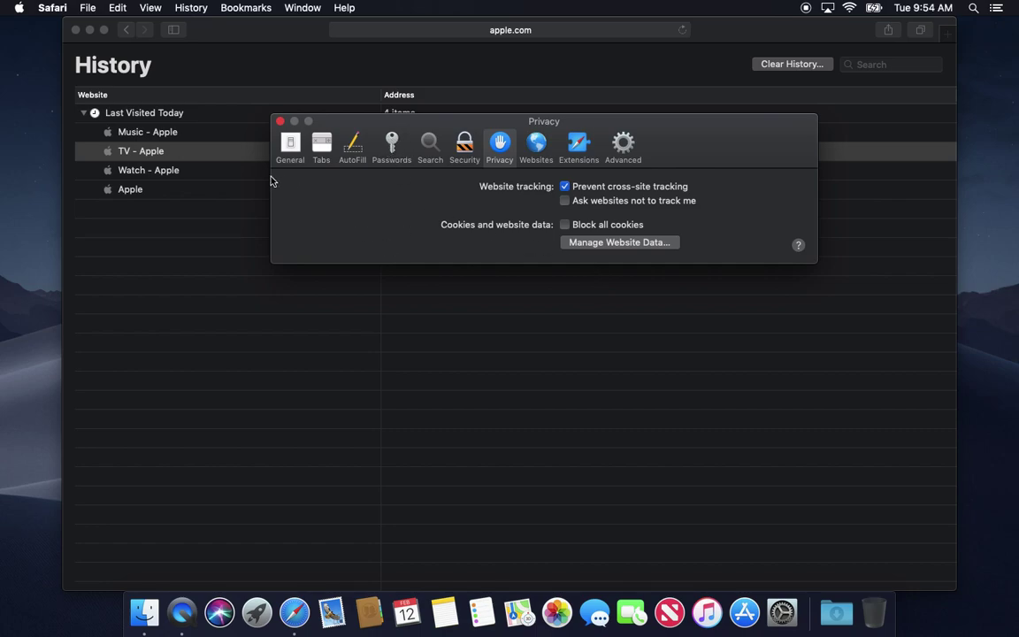
Close Preferences, quit Safari, and relaunch it from the Dock.
{"action": "left_click", "coordinate": [280, 123]}
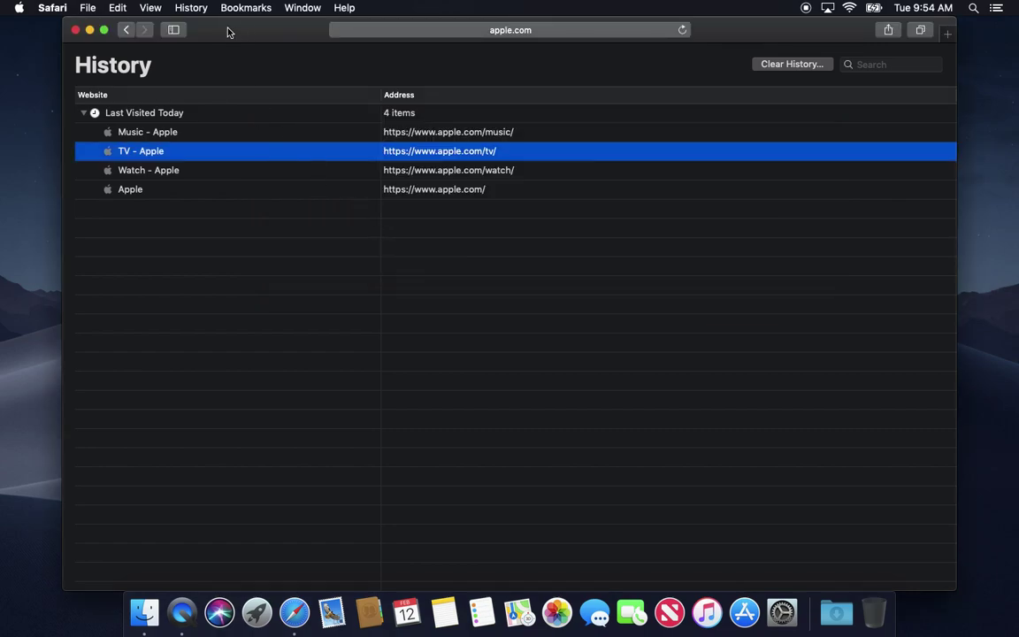
{"action": "left_click", "coordinate": [52, 8]}
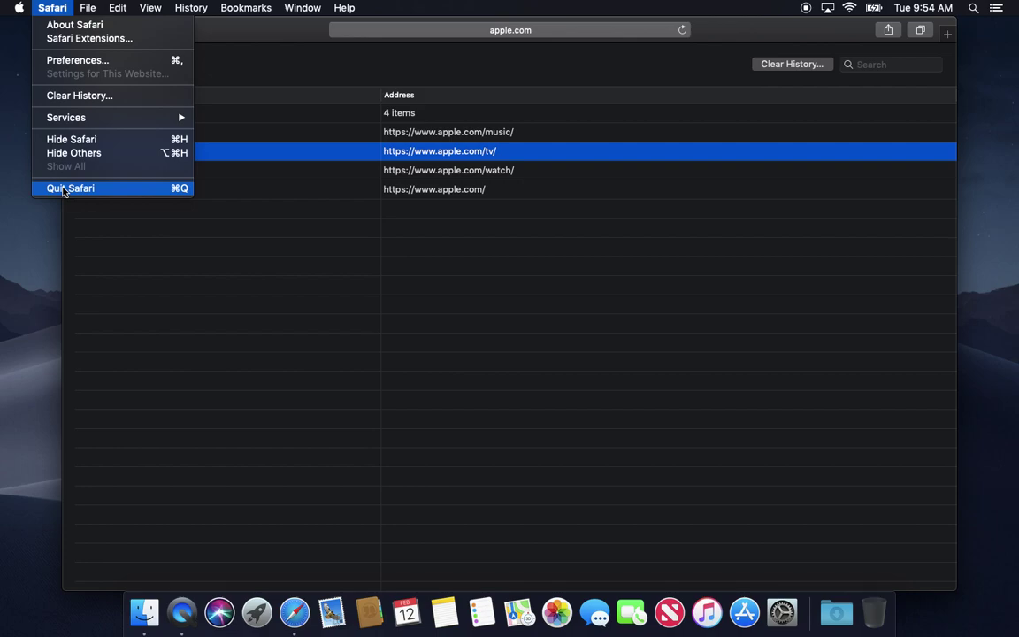
{"action": "left_click", "coordinate": [64, 188]}
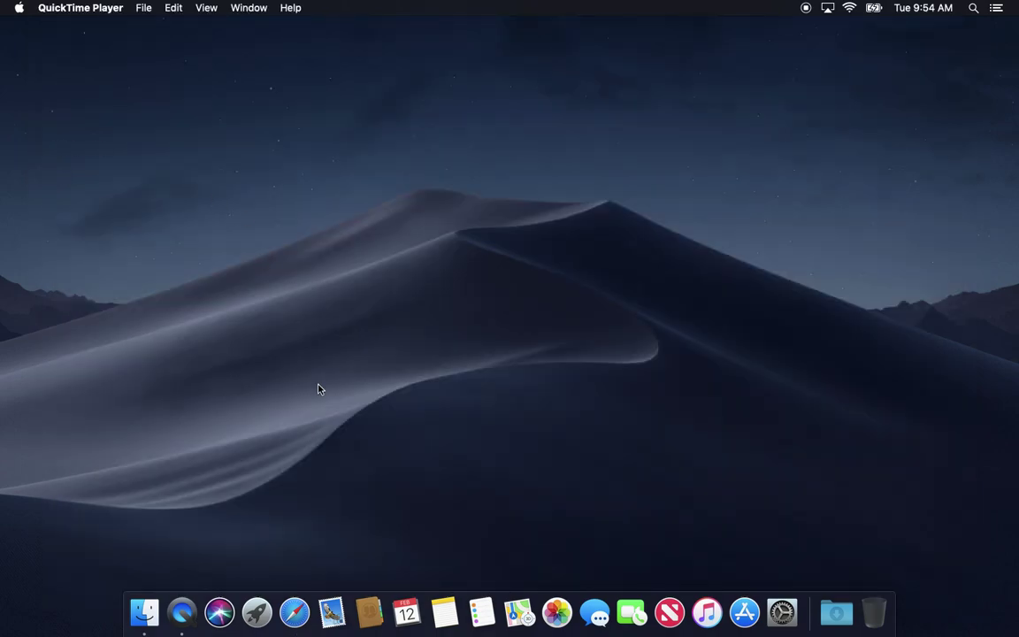
{"action": "left_click", "coordinate": [297, 611]}
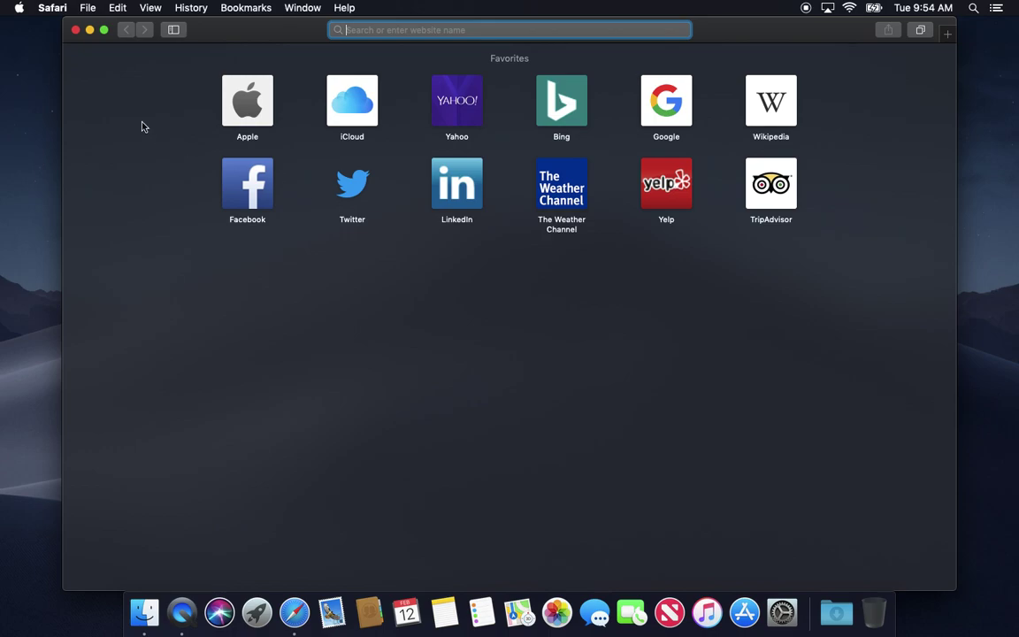
Quit Safari and relaunch it from the Dock to a fresh Favorites window.
{"action": "left_click", "coordinate": [225, 41]}
{"action": "left_click", "coordinate": [62, 9]}
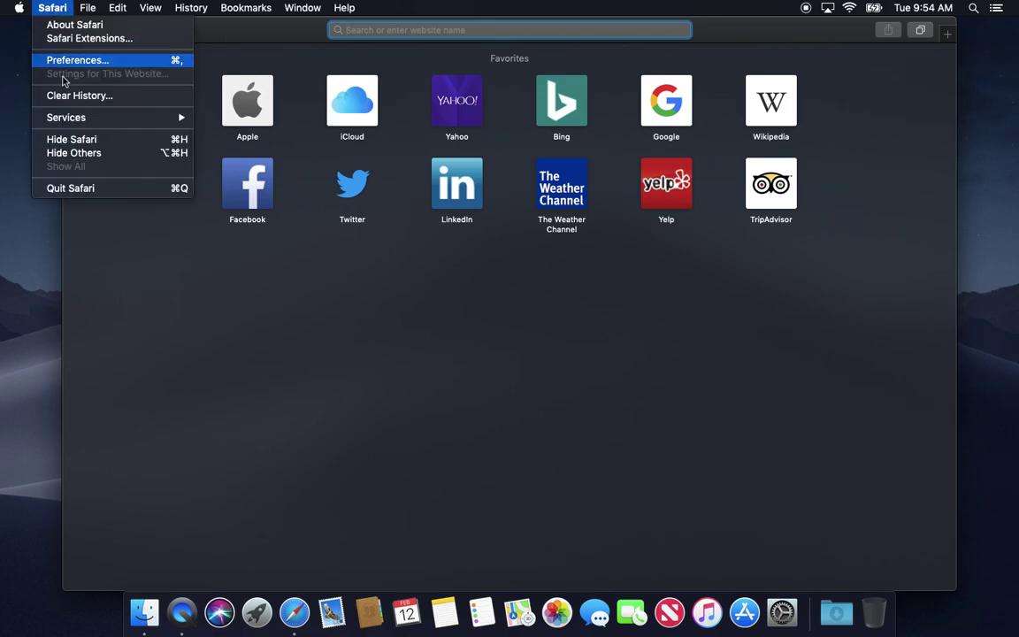
{"action": "left_click", "coordinate": [73, 187]}
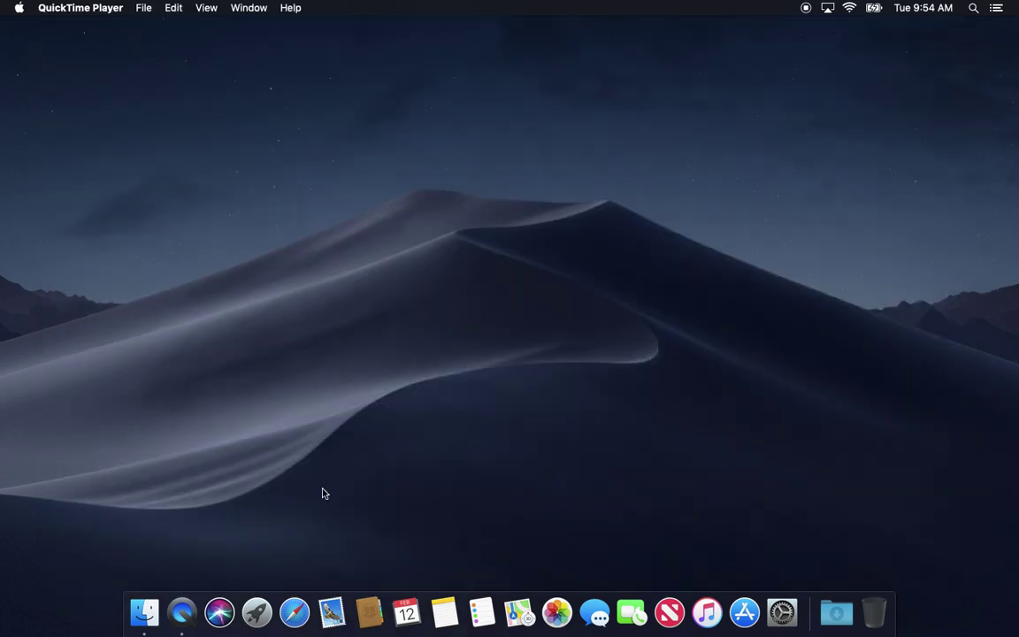
{"action": "left_click", "coordinate": [294, 613]}
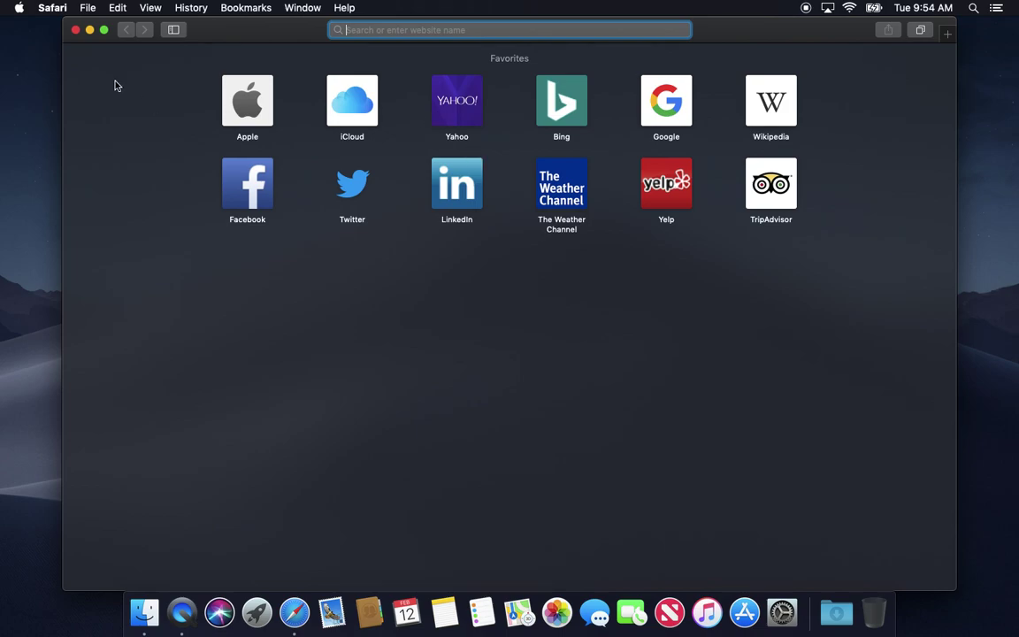
Quit Safari a second time and start it again from the Dock.
{"action": "left_click", "coordinate": [52, 7]}
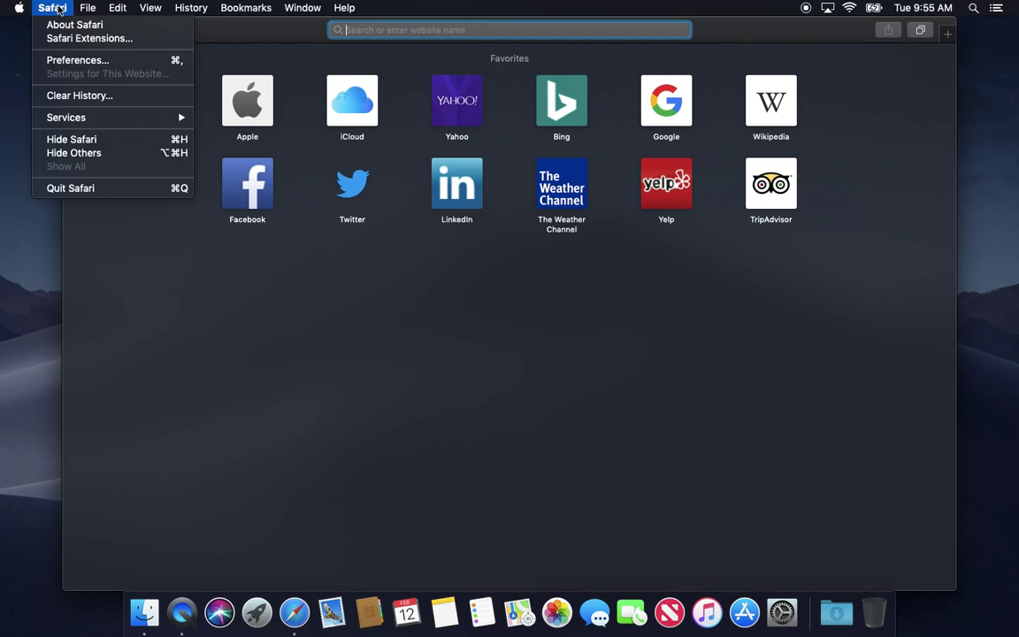
{"action": "left_click", "coordinate": [65, 189]}
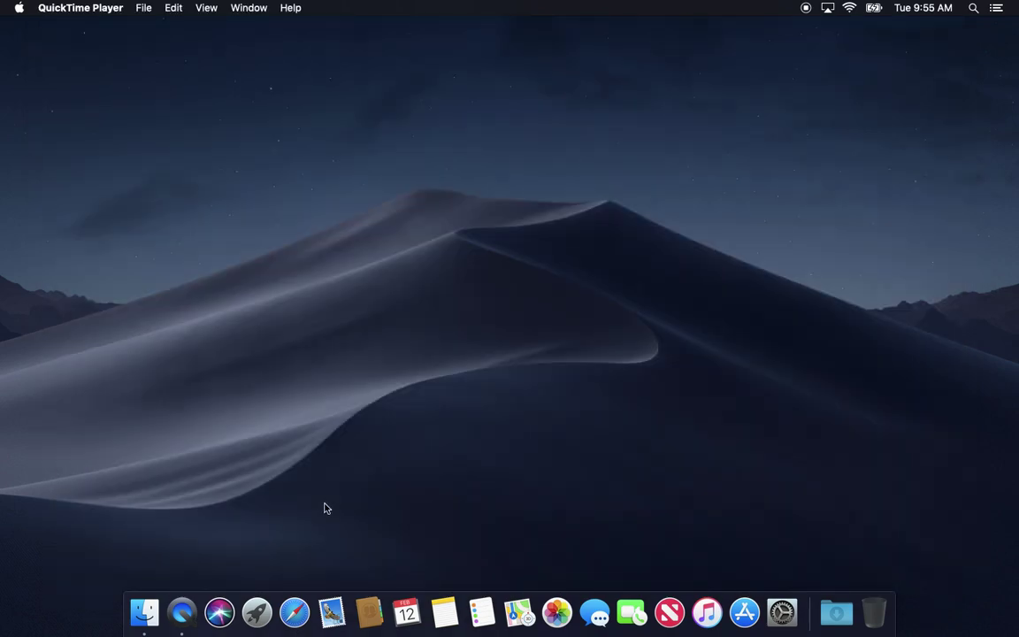
{"action": "left_click", "coordinate": [295, 615]}
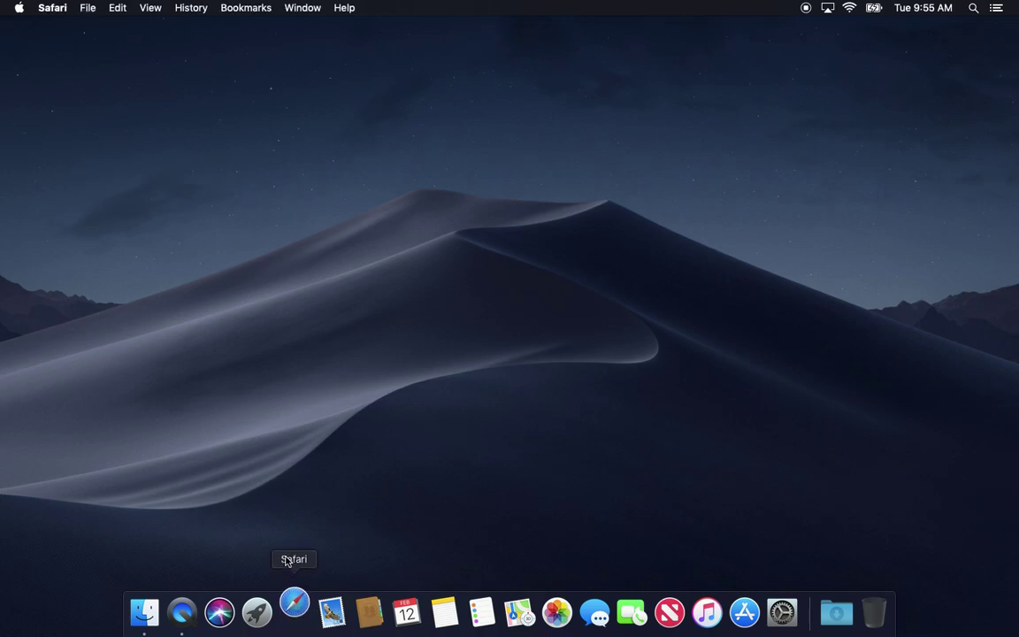